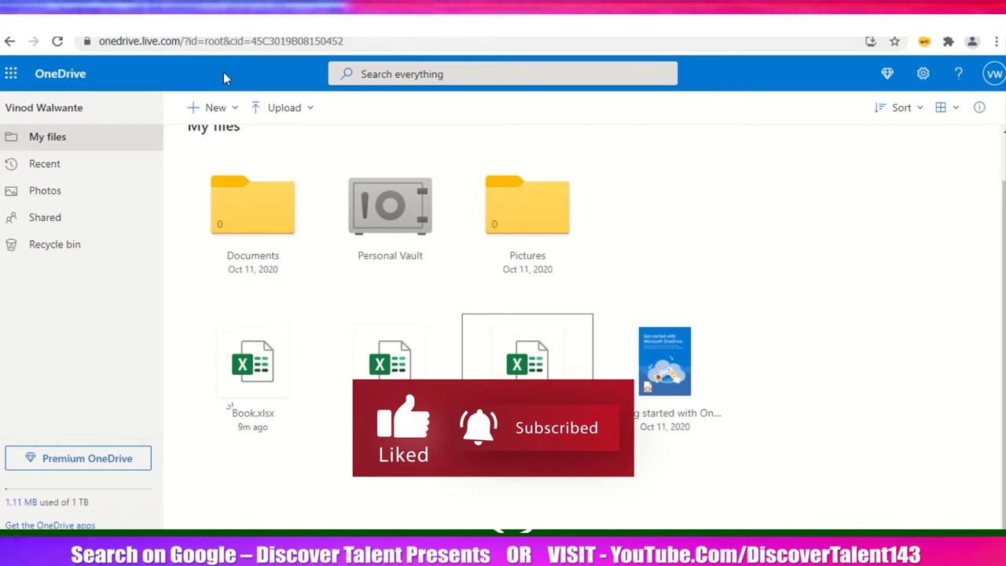
# Open the 'dummy data' workbook from OneDrive My files in Excel for the web.
pyautogui.click(522, 360)
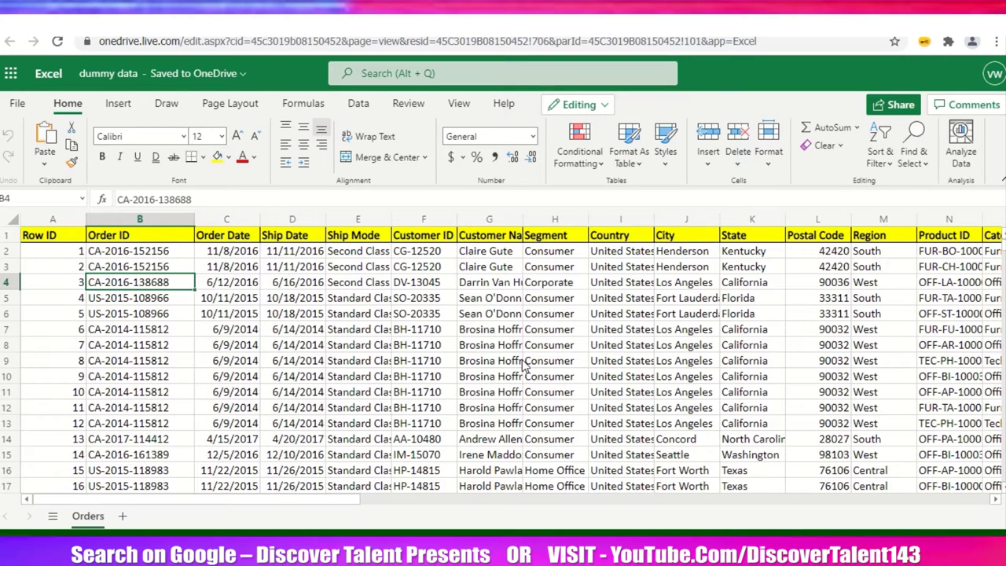
pyautogui.click(290, 315)
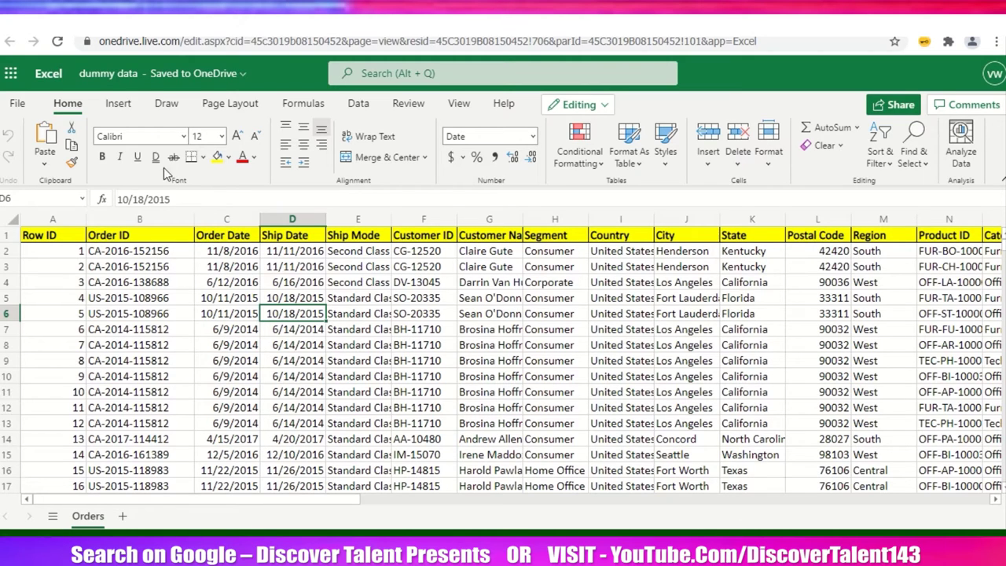
pyautogui.click(126, 108)
pyautogui.click(166, 105)
pyautogui.click(229, 104)
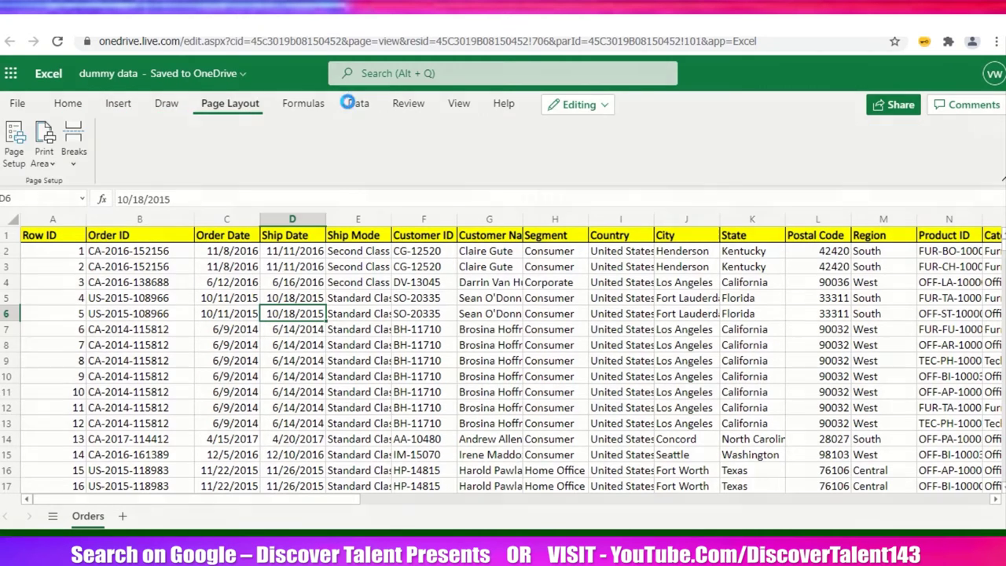
pyautogui.click(302, 105)
pyautogui.click(357, 104)
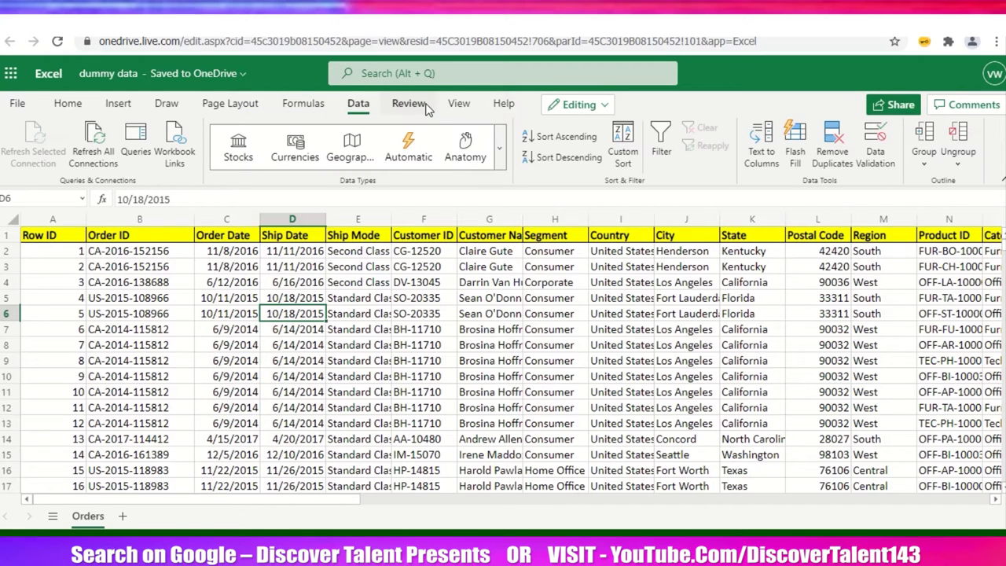
pyautogui.click(409, 104)
pyautogui.click(459, 105)
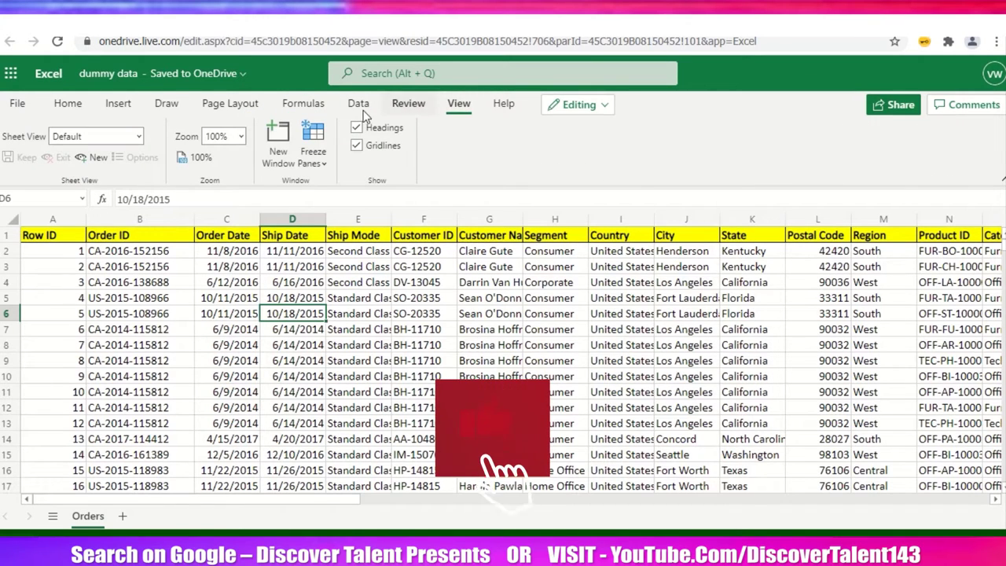
pyautogui.click(67, 104)
pyautogui.click(424, 330)
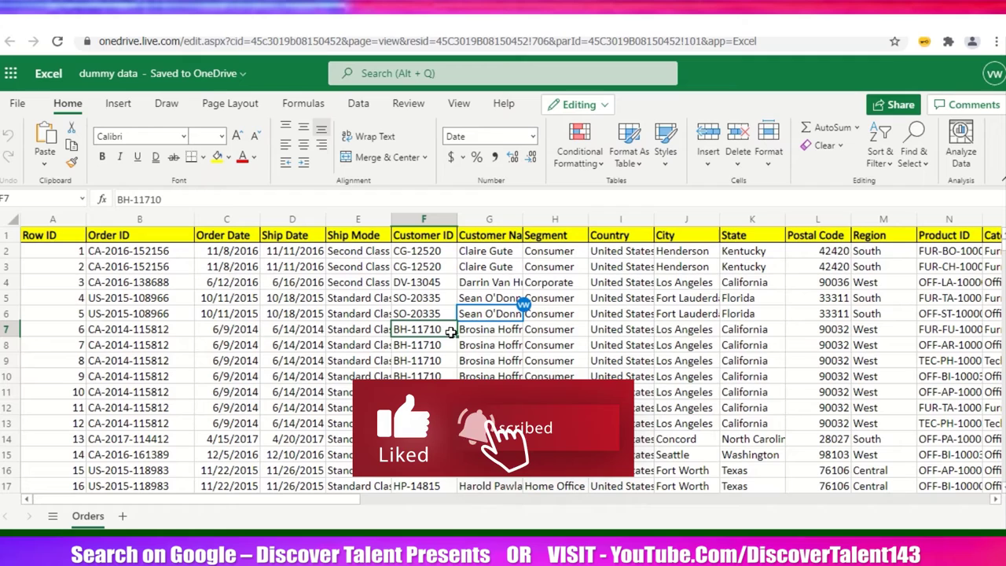
pyautogui.click(318, 300)
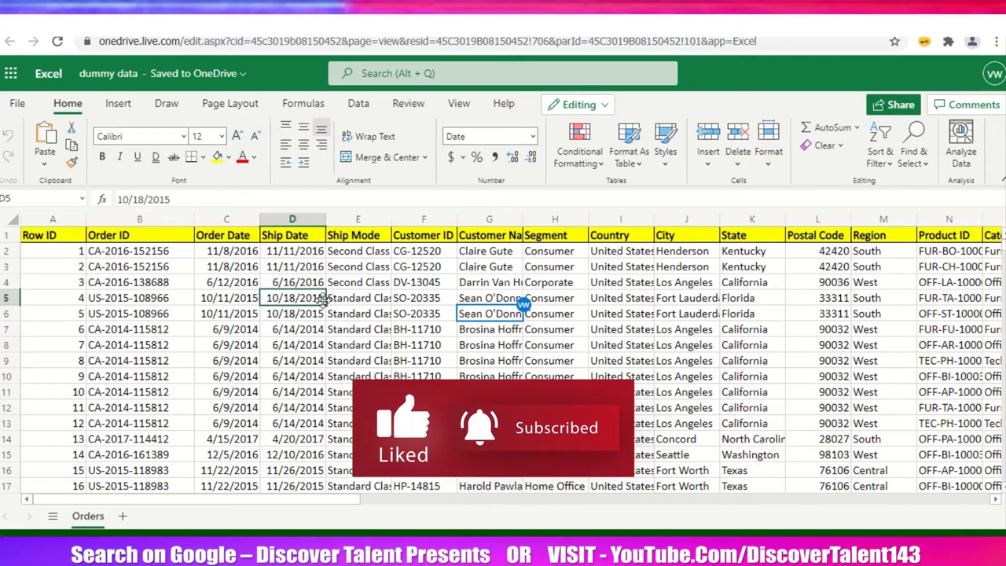
pyautogui.click(144, 279)
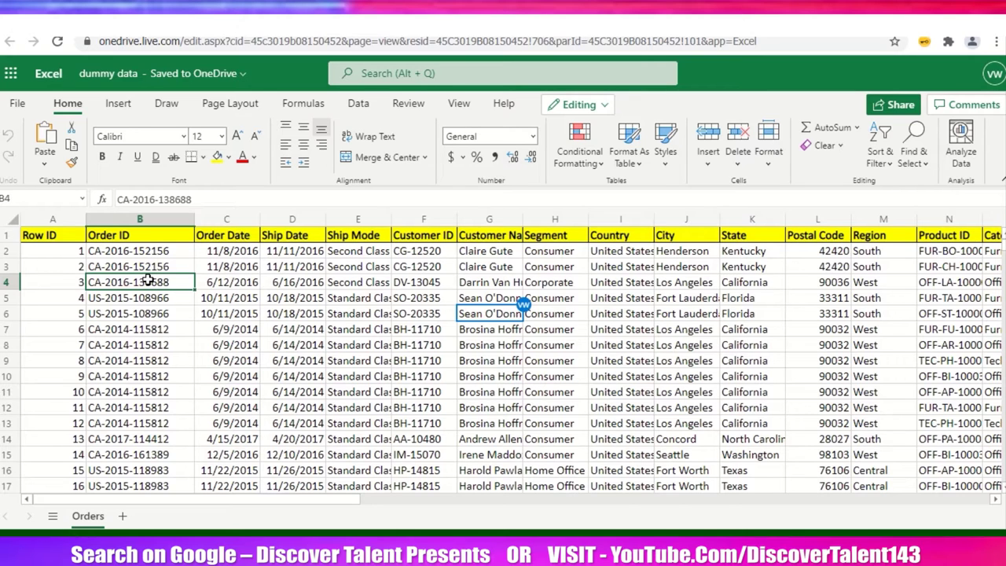
# Select all the Orders data and insert it as a table with headers.
pyautogui.hotkey('ctrl', 'a')
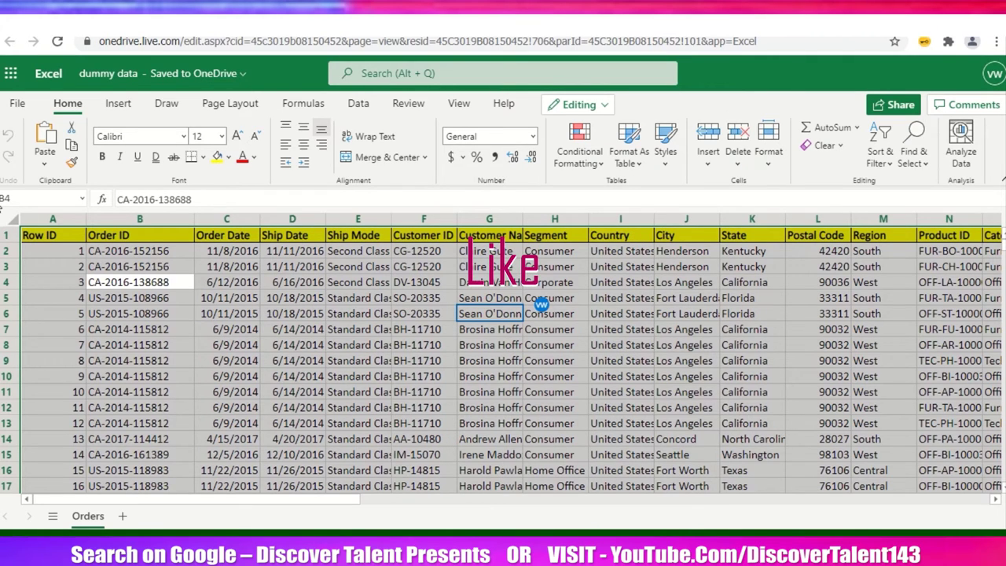
pyautogui.click(52, 245)
pyautogui.click(53, 238)
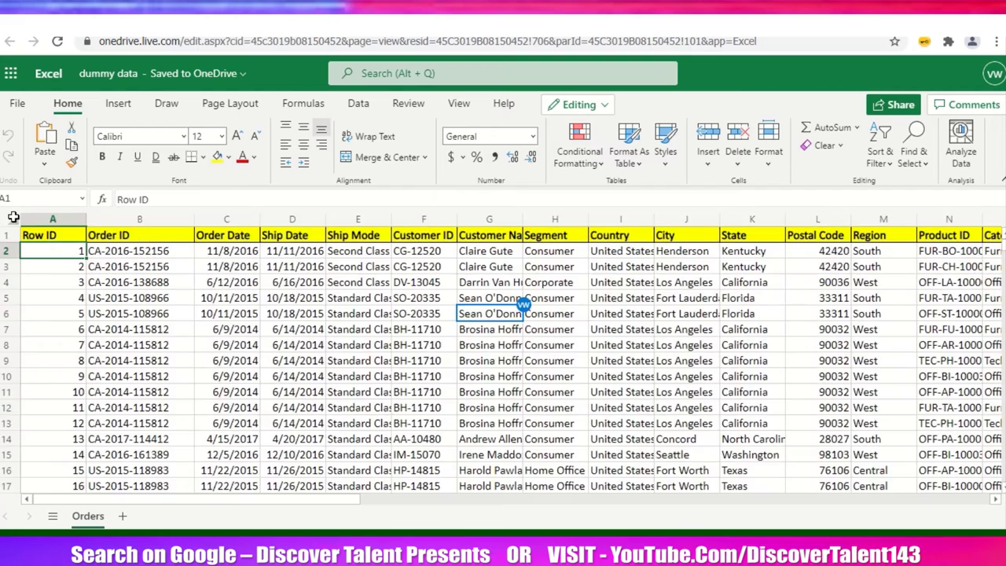
pyautogui.hotkey('ctrl', 'a')
pyautogui.click(114, 277)
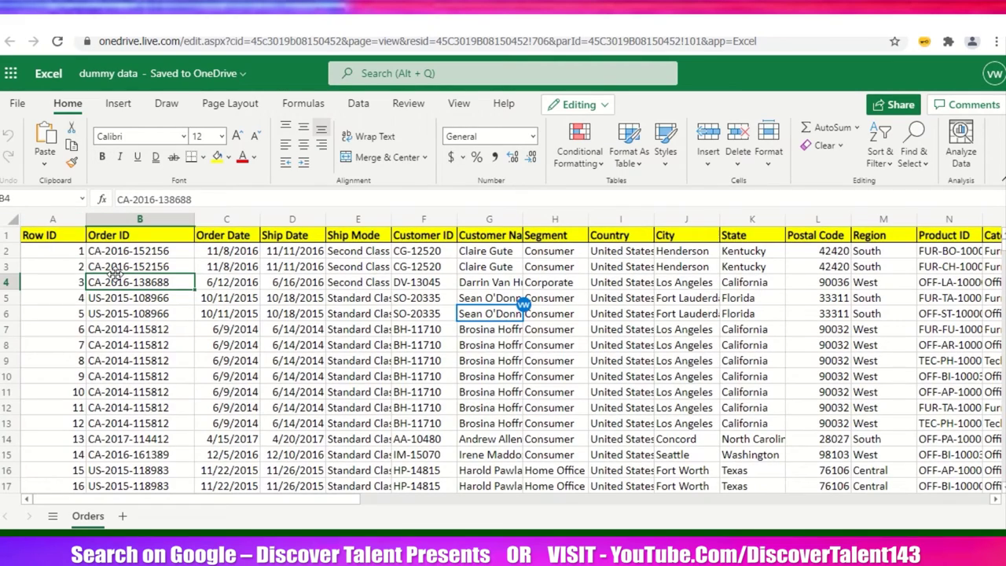
pyautogui.hotkey('ctrl', 'a')
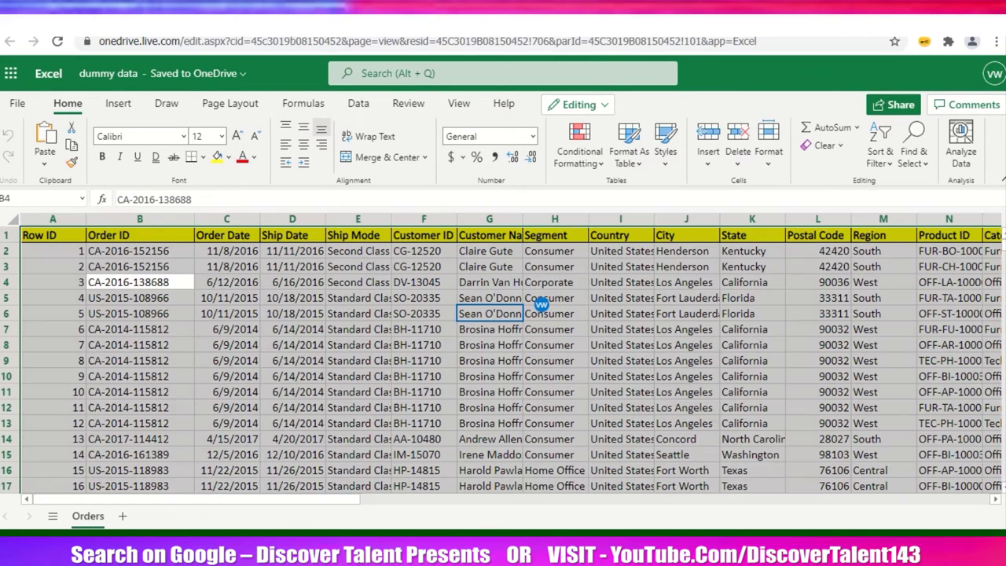
pyautogui.click(117, 112)
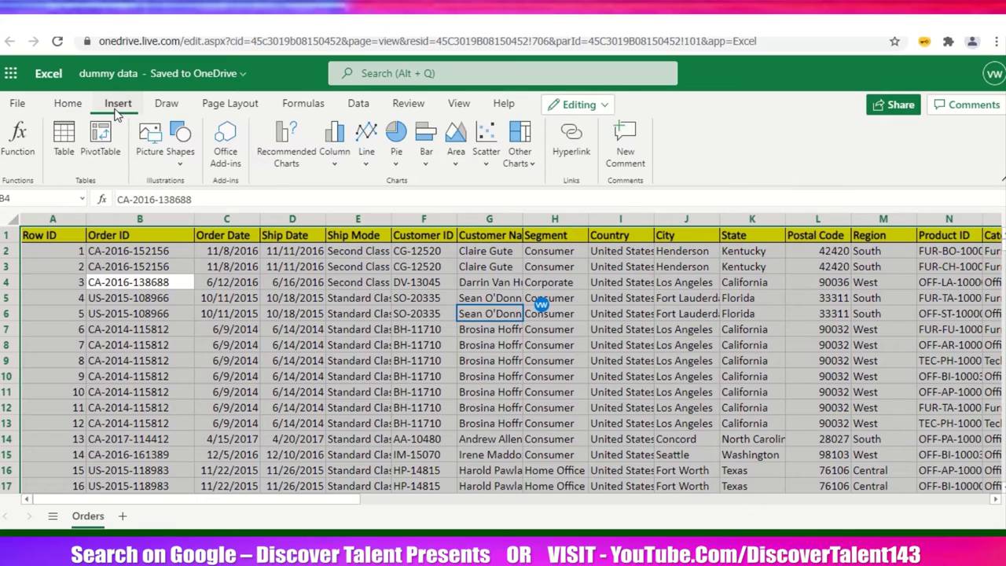
pyautogui.click(67, 140)
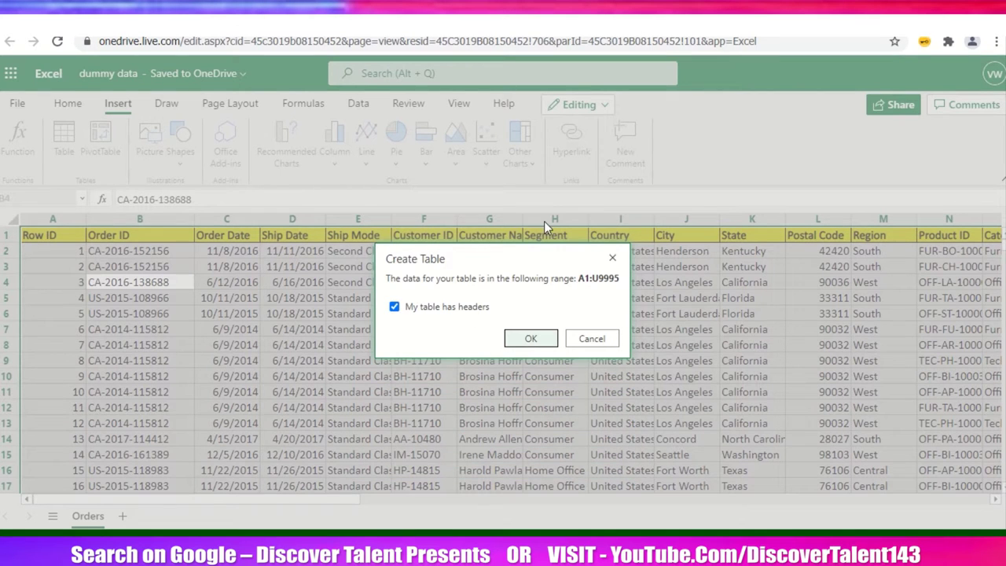
pyautogui.click(520, 338)
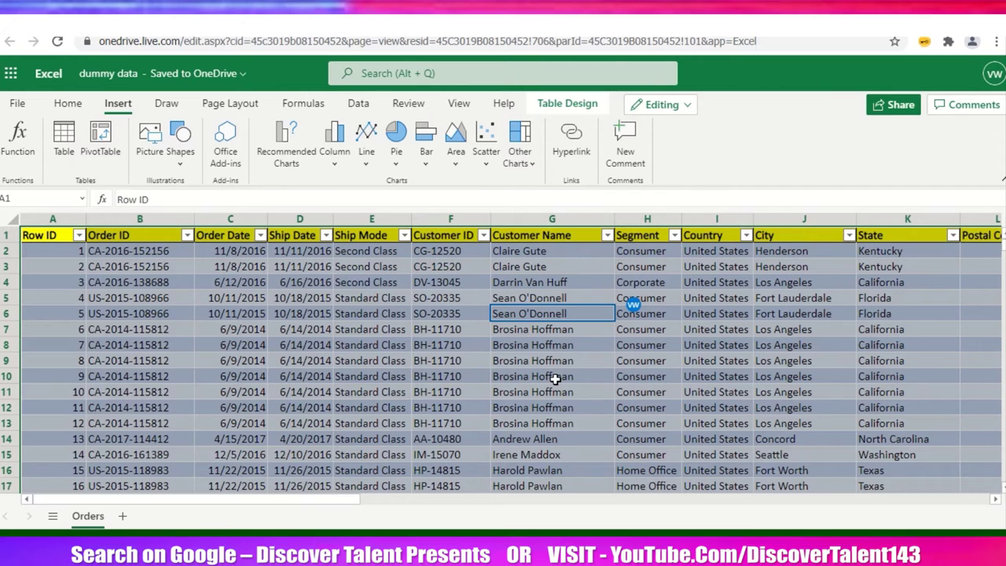
# From the Home tab, run Analyze Data with a cell of the Orders table selected.
pyautogui.click(68, 104)
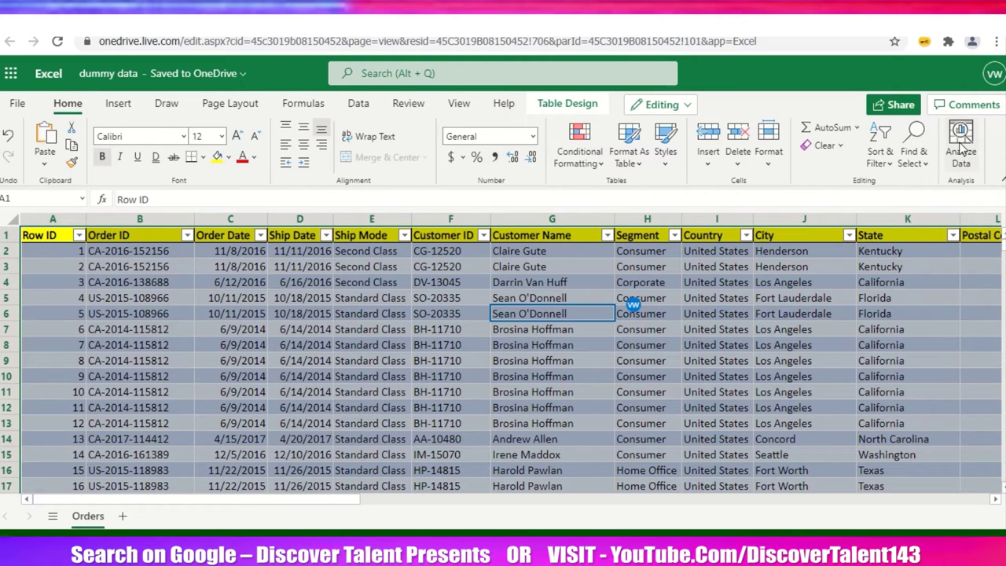
pyautogui.click(295, 343)
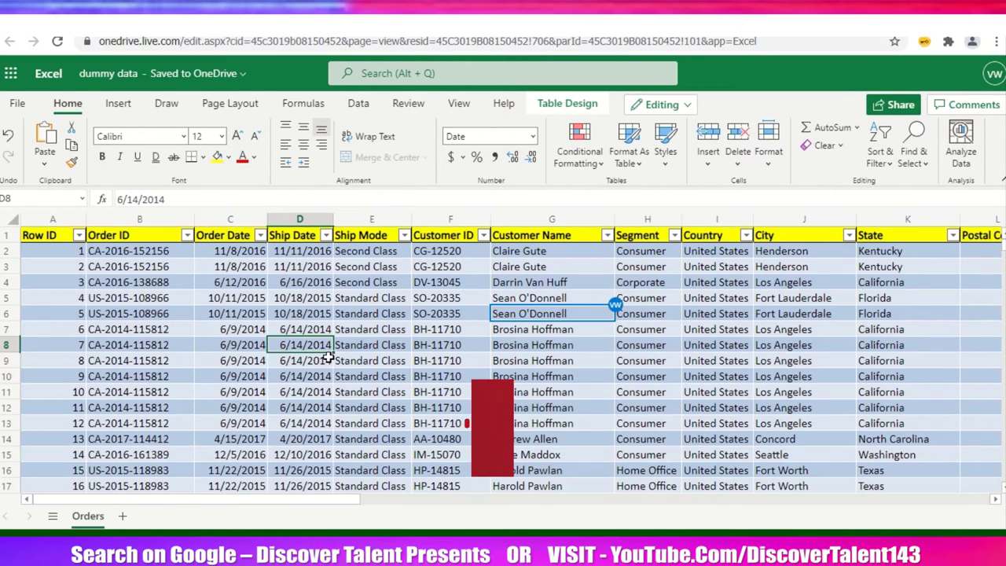
pyautogui.click(346, 338)
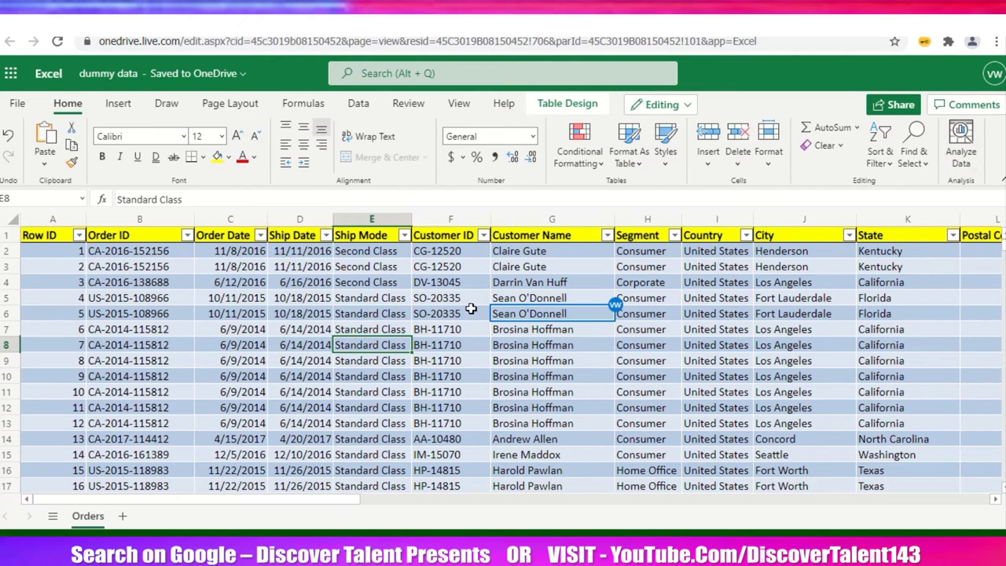
pyautogui.click(960, 150)
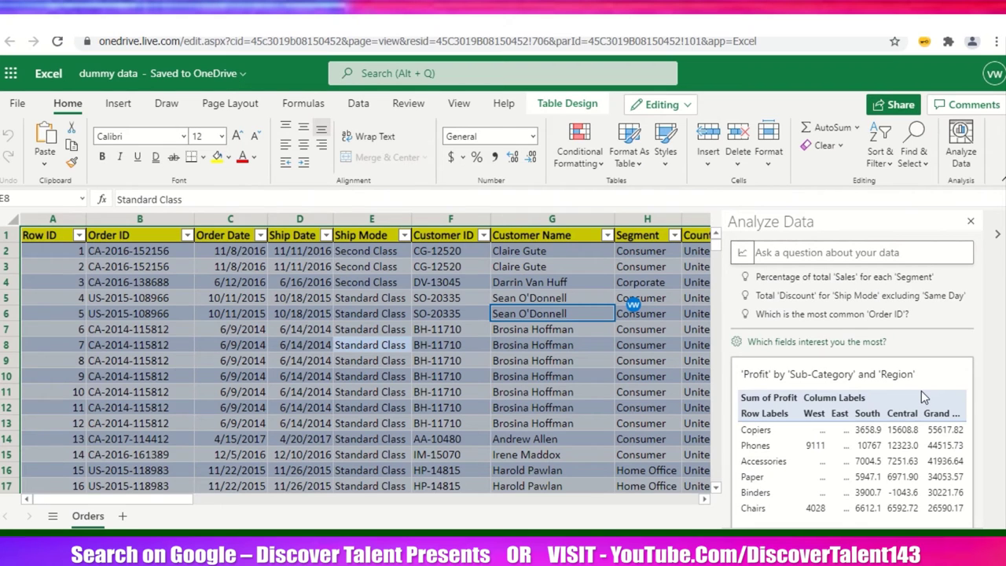
pyautogui.scroll(-3, 921, 391)
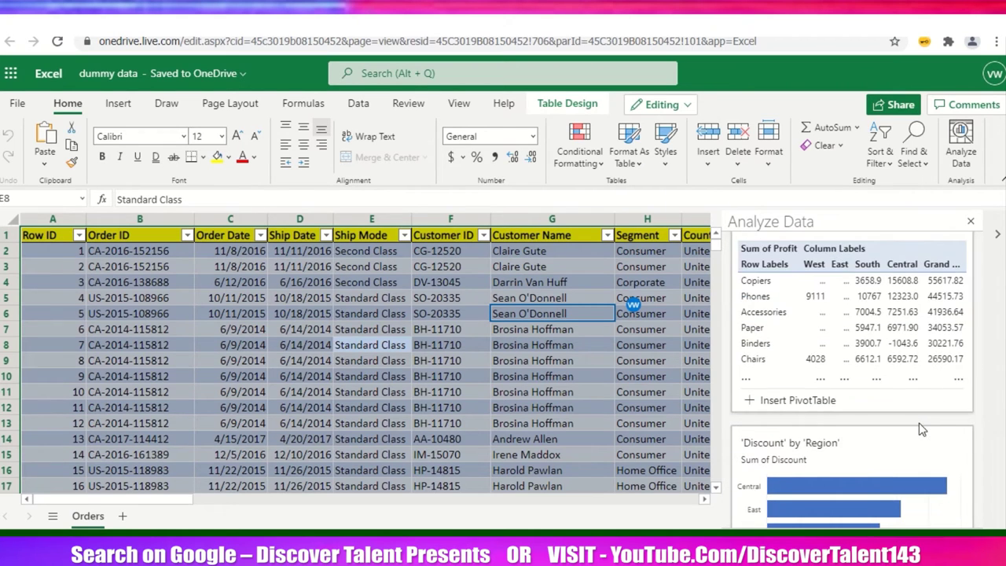
pyautogui.scroll(-2, 918, 420)
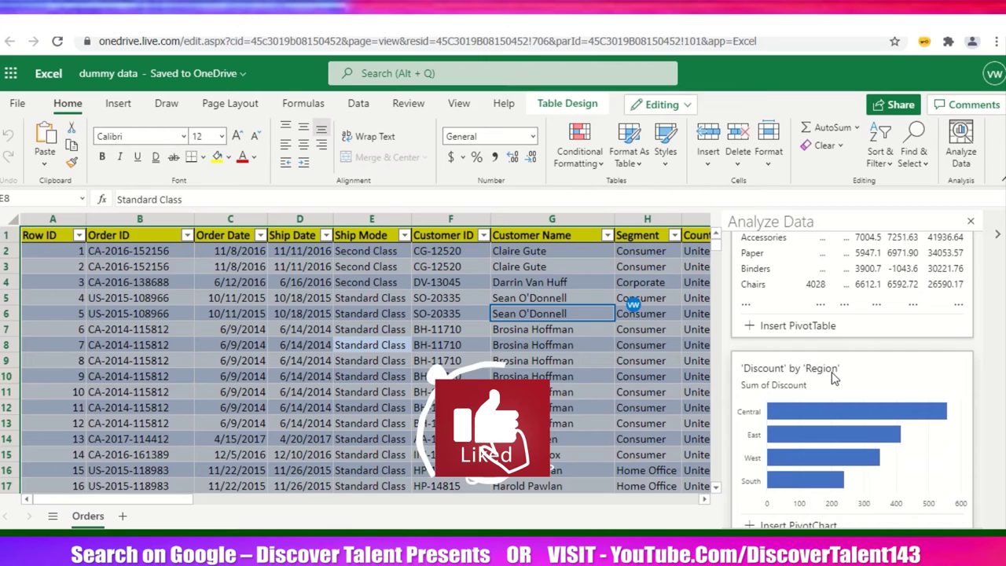
pyautogui.scroll(-2, 838, 385)
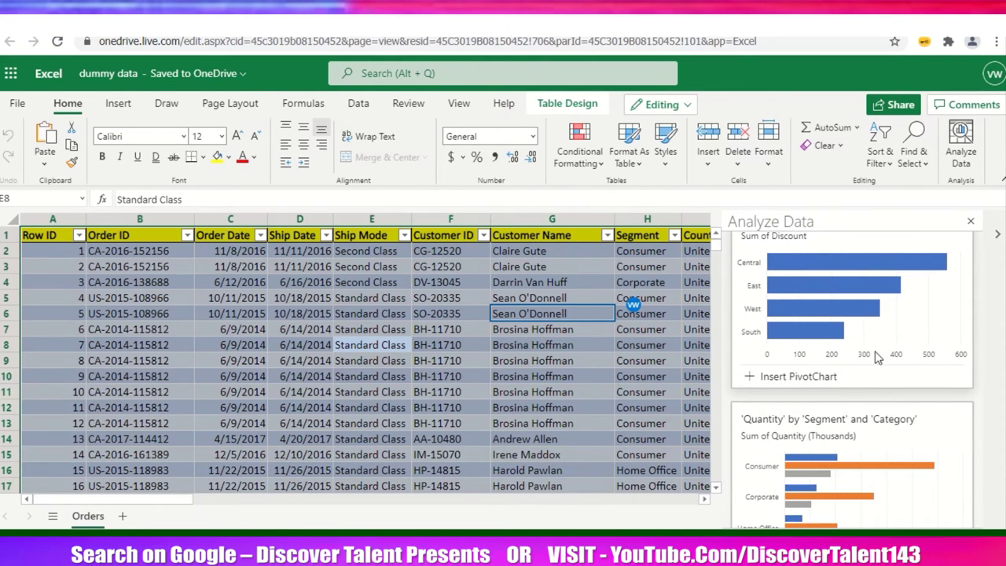
pyautogui.scroll(-2, 839, 393)
pyautogui.scroll(-2, 839, 393)
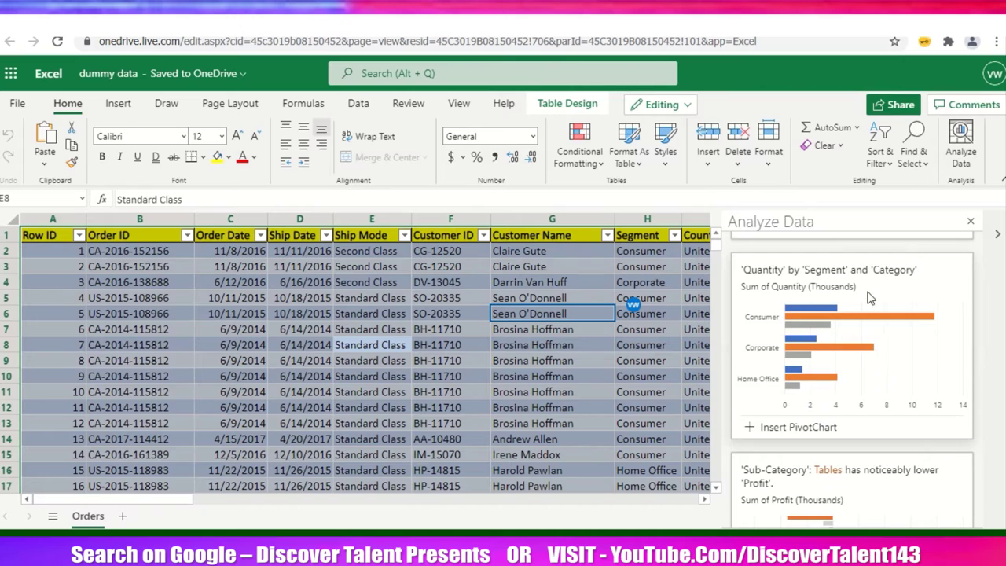
pyautogui.scroll(-4, 857, 418)
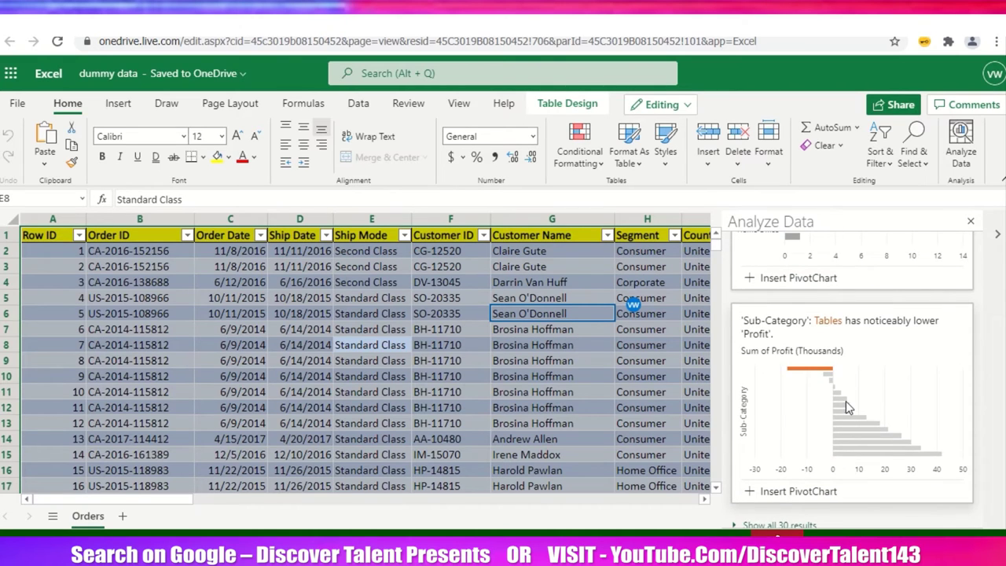
pyautogui.scroll(-1, 833, 414)
pyautogui.click(794, 514)
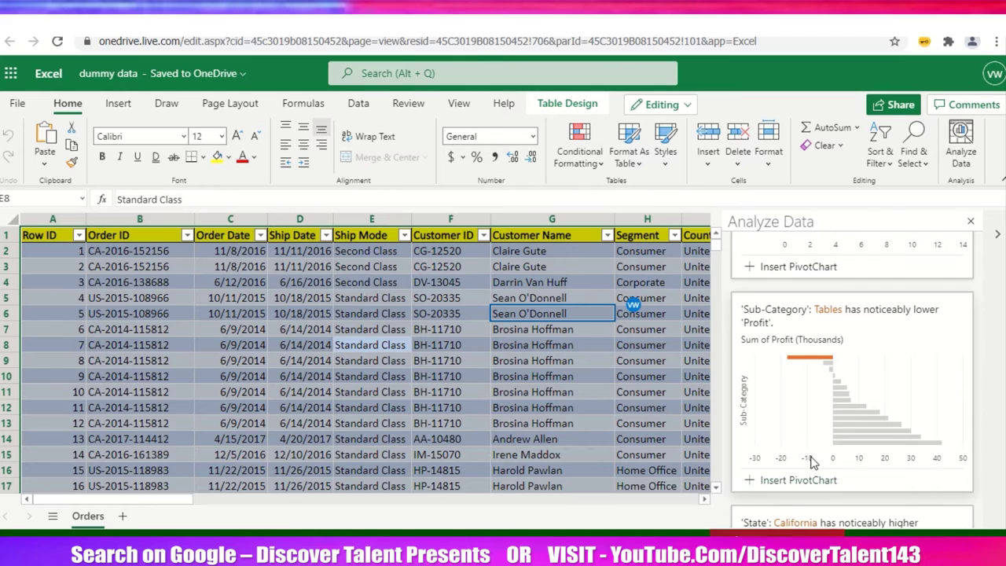
pyautogui.scroll(-5, 829, 425)
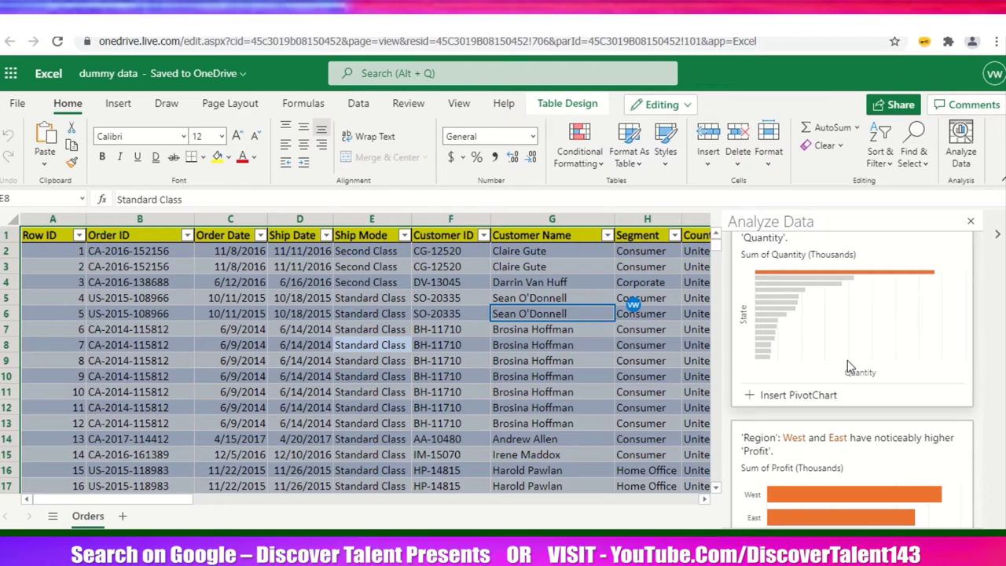
pyautogui.scroll(-5, 888, 392)
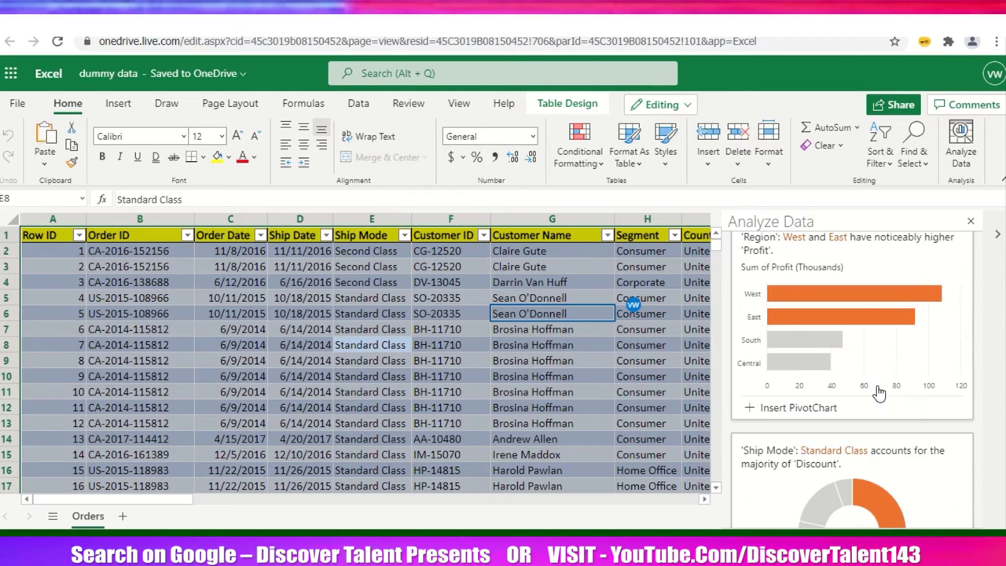
pyautogui.scroll(-8, 881, 405)
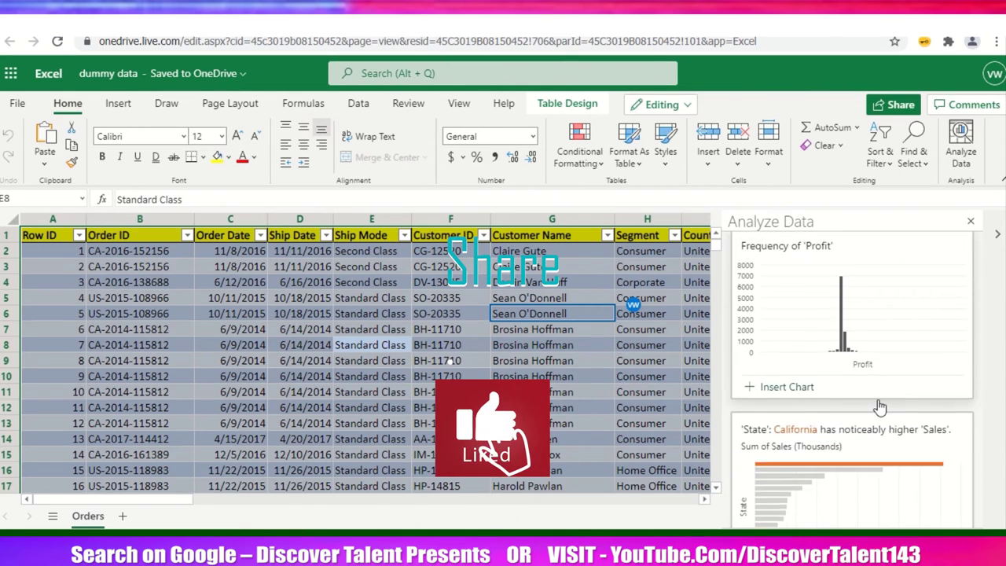
pyautogui.scroll(-6, 880, 405)
pyautogui.scroll(-4, 880, 406)
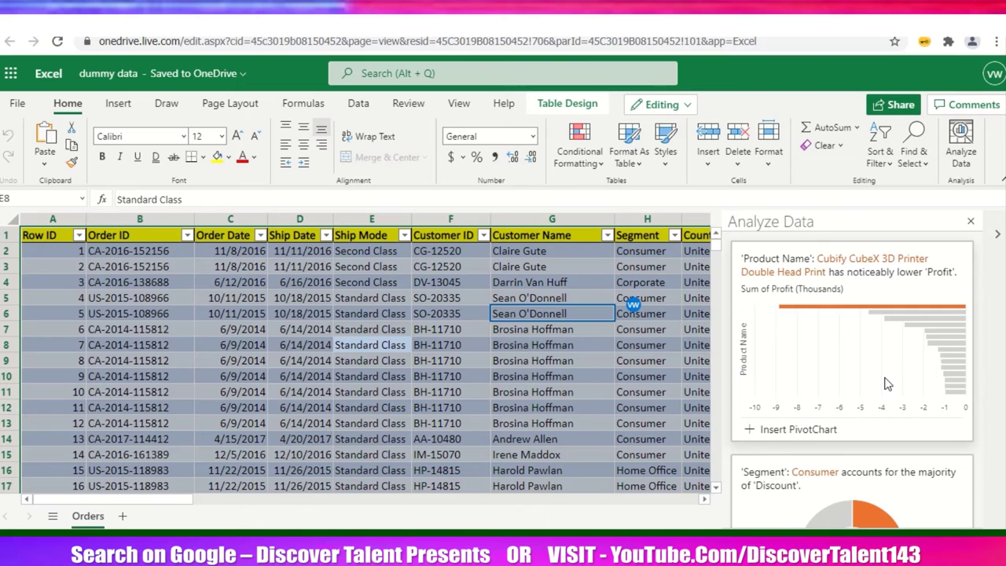
pyautogui.scroll(-8, 884, 379)
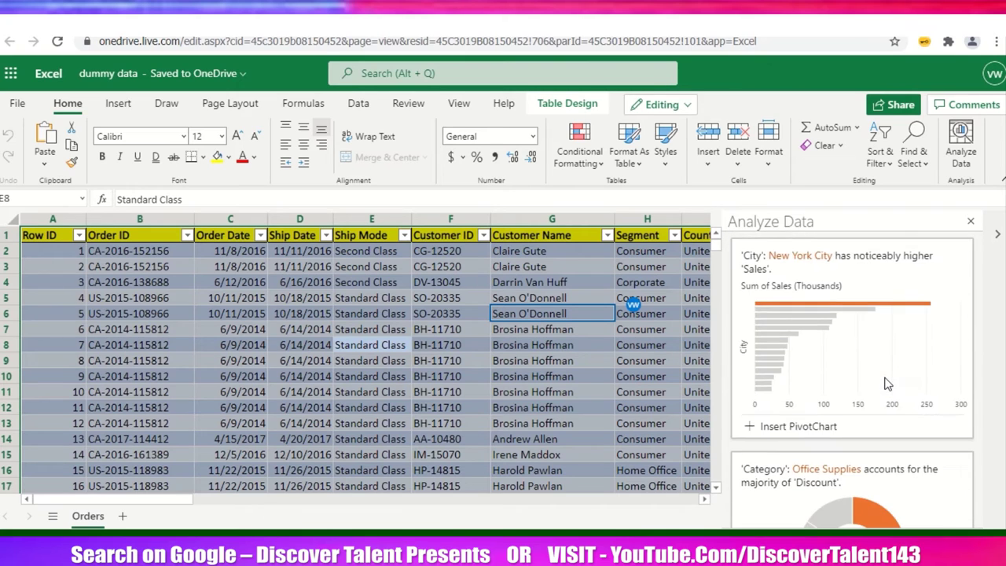
pyautogui.scroll(-6, 888, 384)
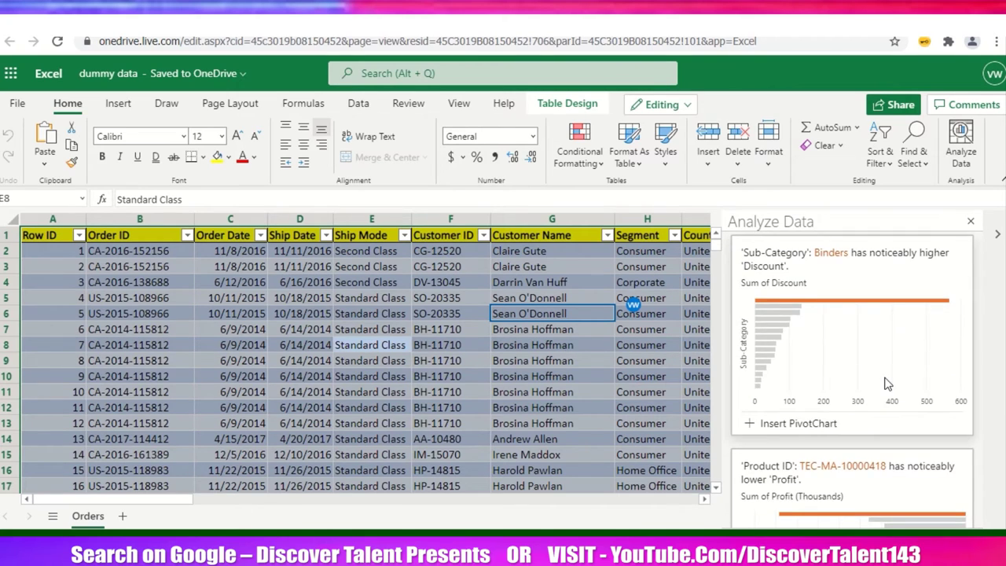
pyautogui.scroll(-3, 888, 384)
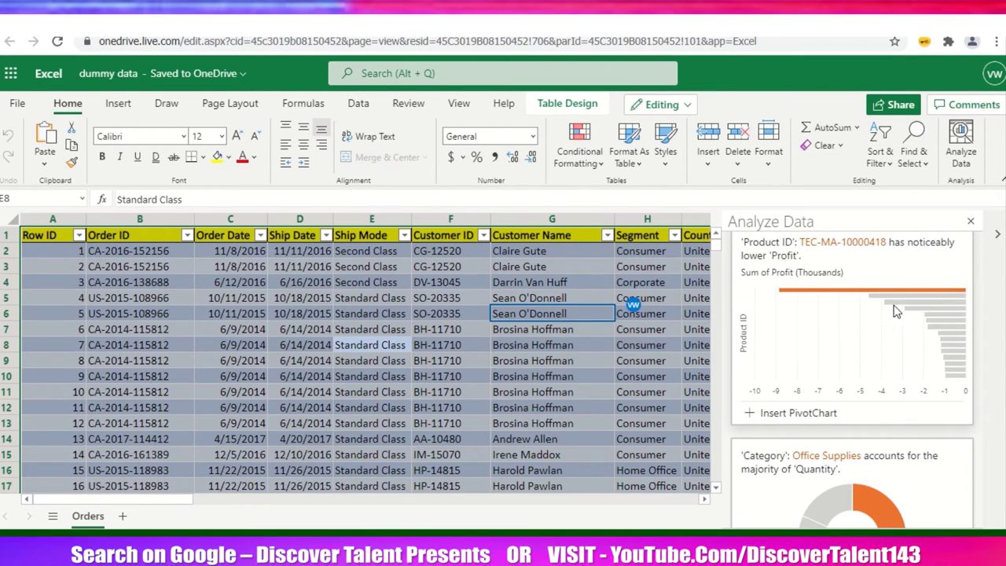
pyautogui.scroll(-3, 881, 374)
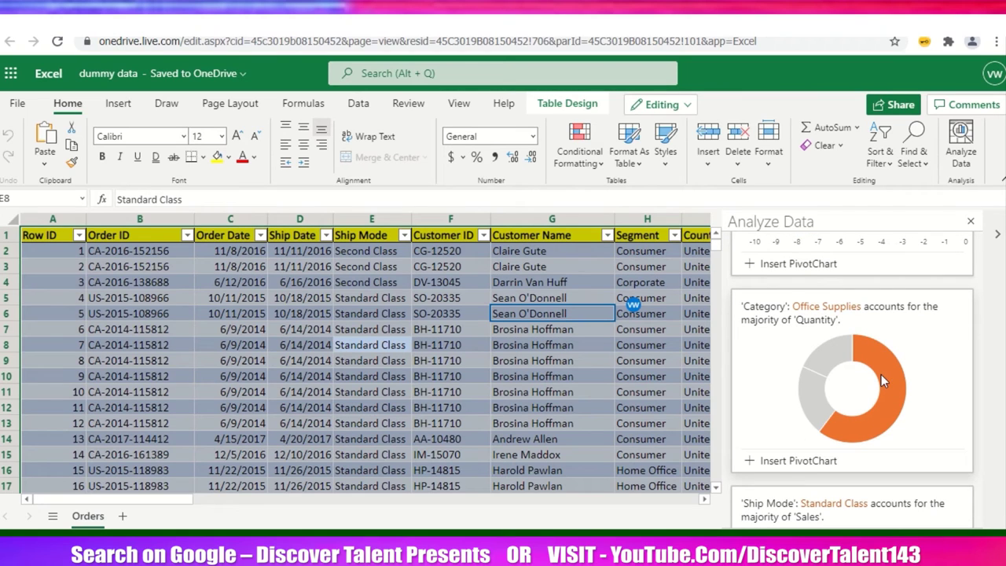
pyautogui.scroll(3, 854, 406)
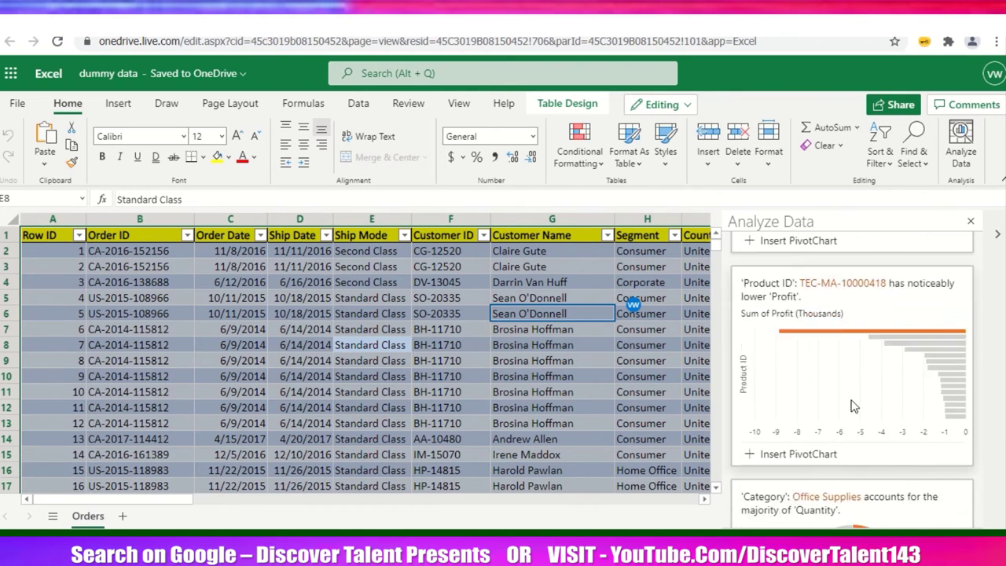
pyautogui.scroll(-15, 855, 406)
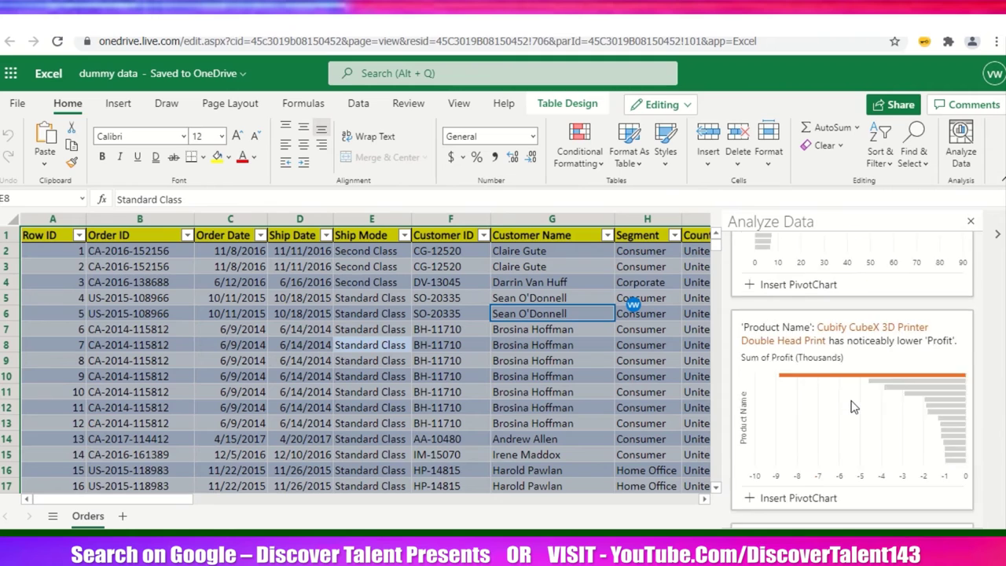
pyautogui.scroll(10, 854, 405)
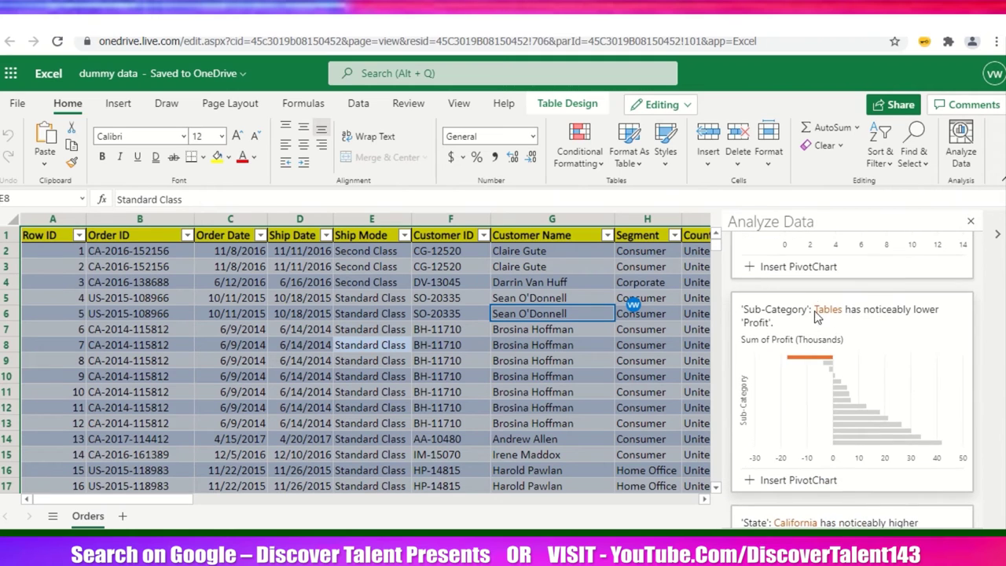
pyautogui.scroll(5, 814, 310)
# Ask Analyze Data the suggested question "Show total 'Sales' by 'Ship Date' as a line chart".
pyautogui.click(802, 252)
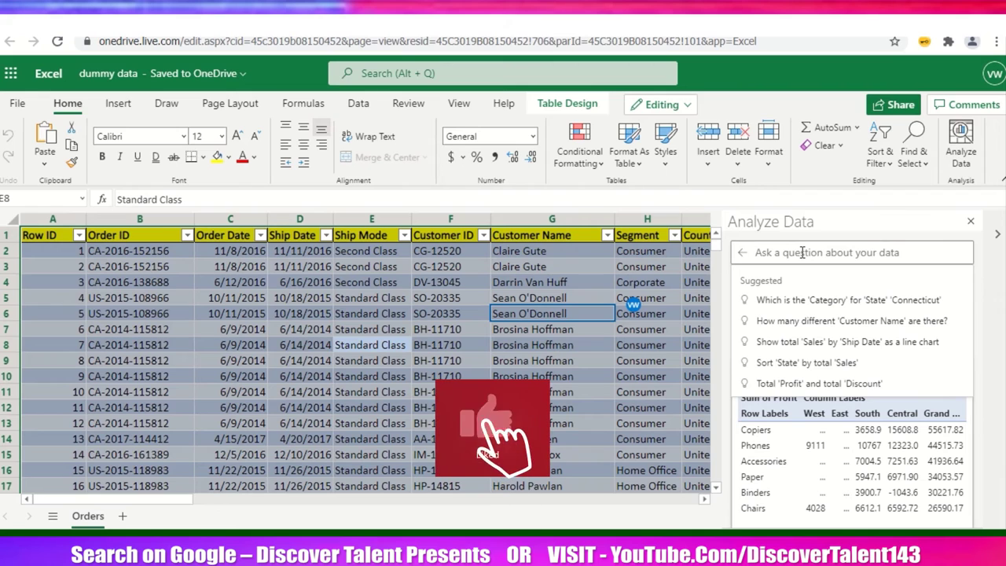
pyautogui.click(864, 346)
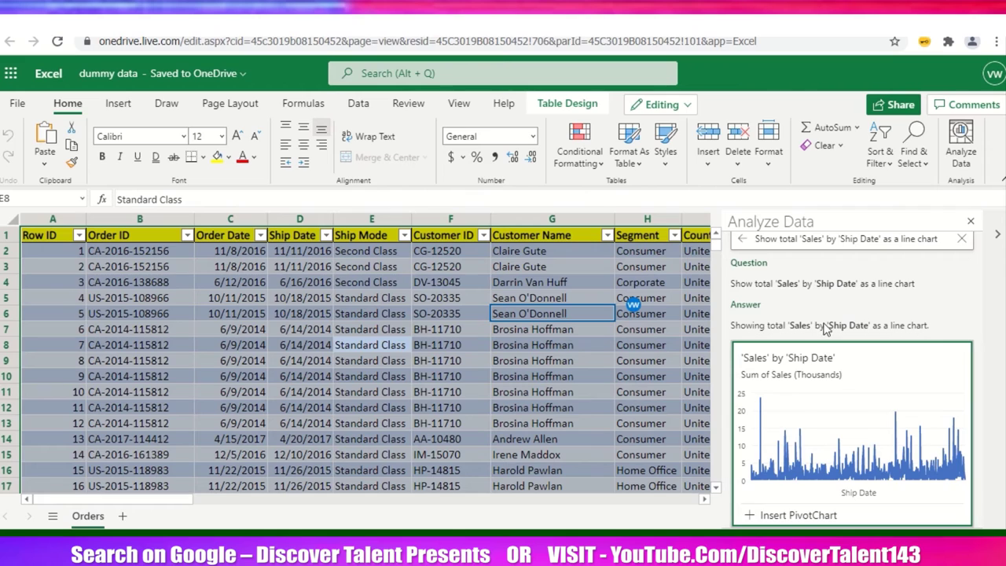
pyautogui.scroll(-1, 828, 349)
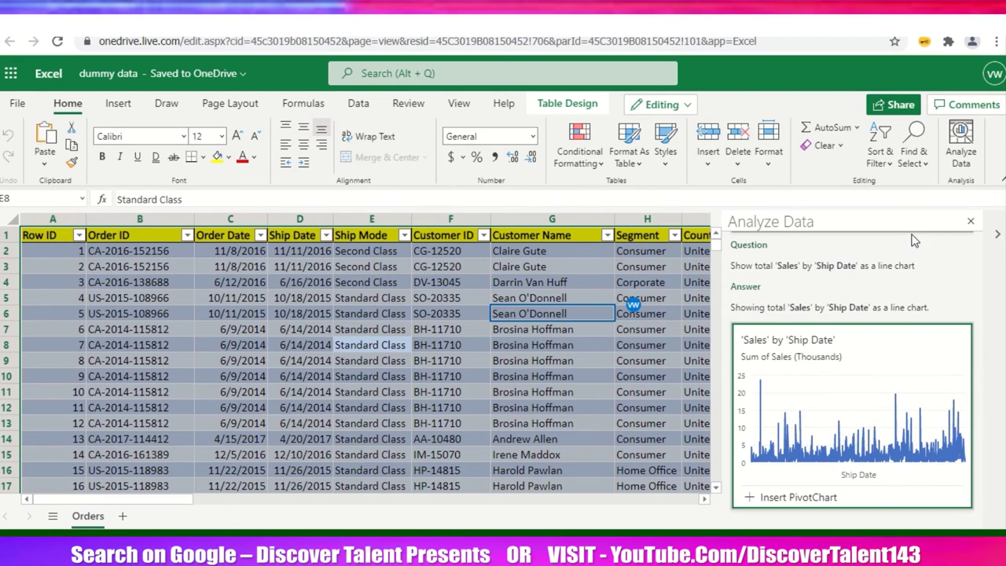
pyautogui.scroll(2, 862, 294)
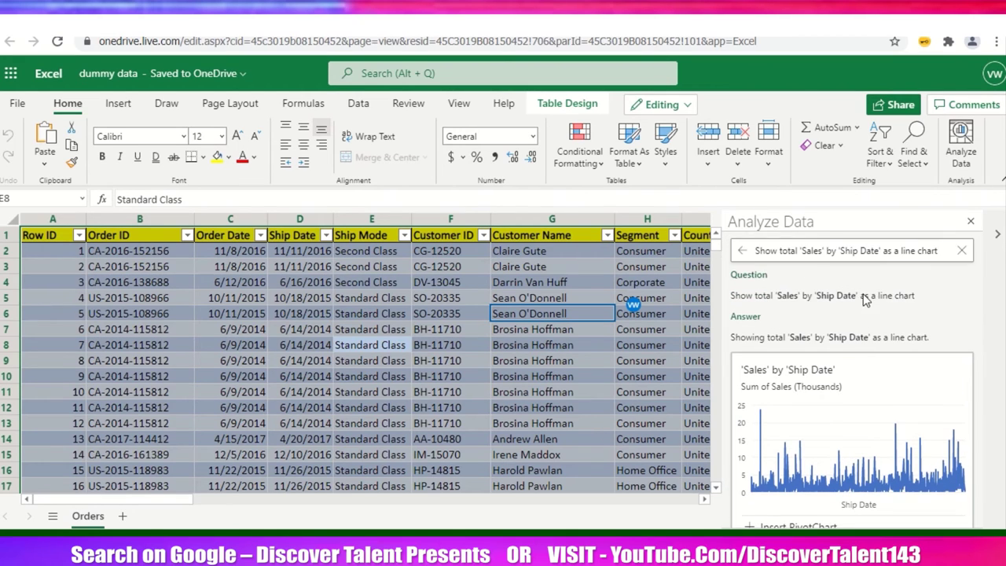
# Clear the question box and return to the sheet to view the line chart answer.
pyautogui.click(939, 251)
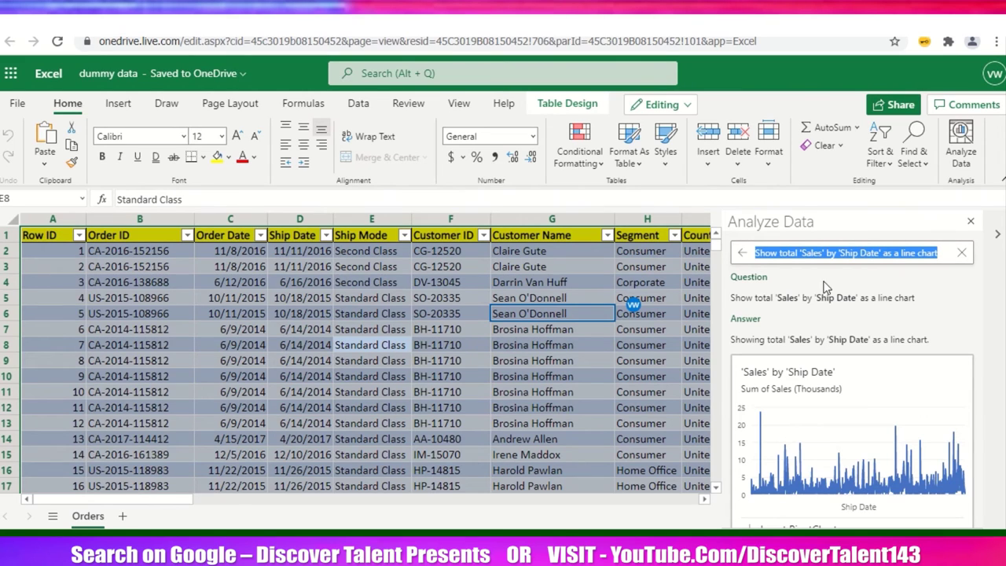
pyautogui.keyDown('shift'); pyautogui.click(802, 252); pyautogui.keyUp('shift')
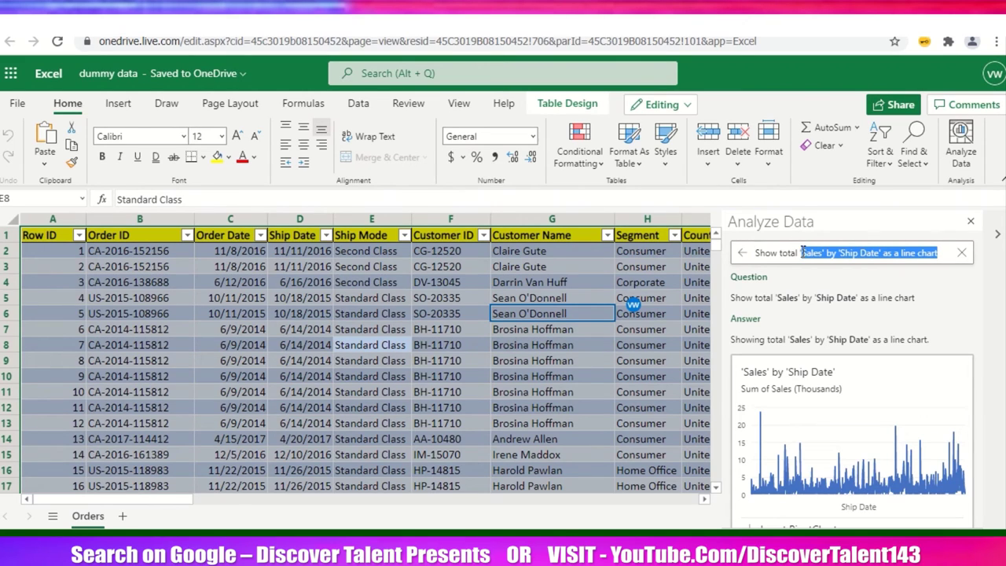
pyautogui.click(961, 253)
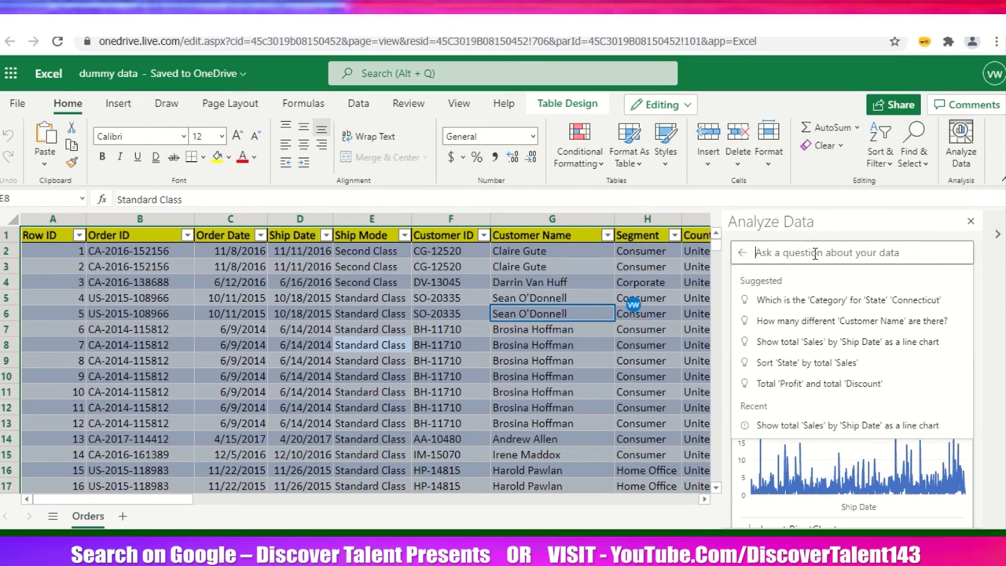
pyautogui.click(592, 268)
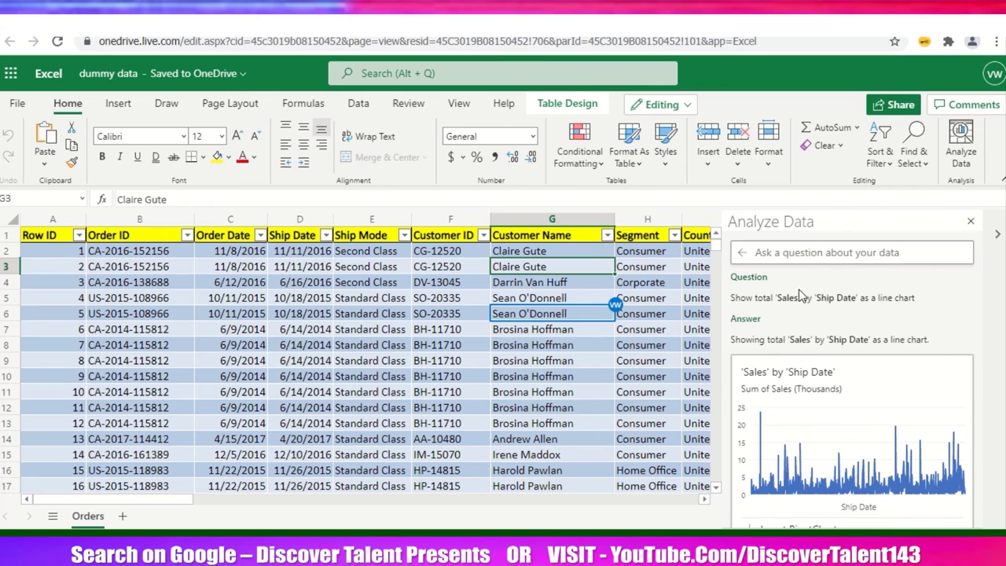
# Add a new sheet and insert the Sales by Ship Date PivotChart from the answer.
pyautogui.click(126, 516)
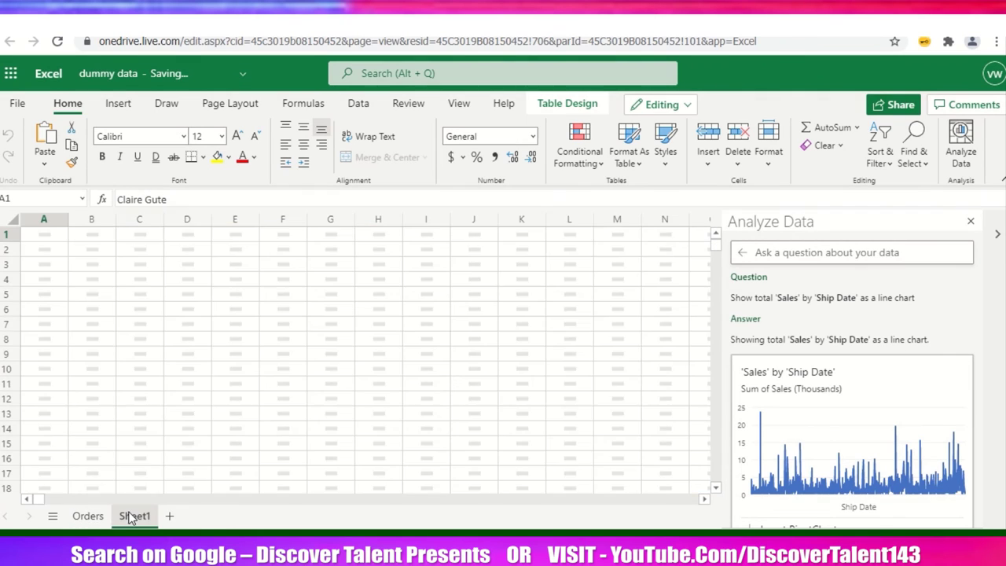
pyautogui.scroll(-1, 802, 393)
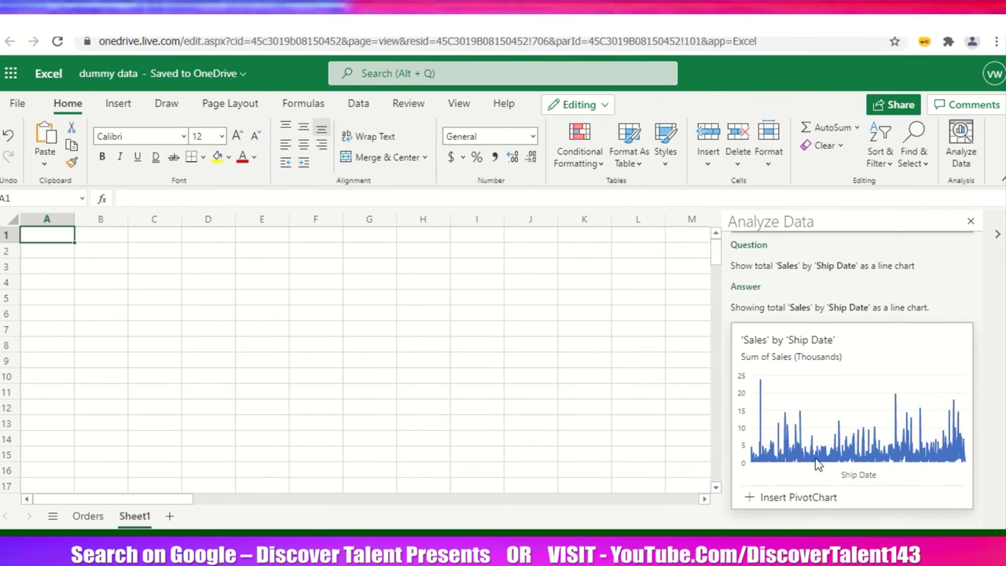
pyautogui.click(762, 500)
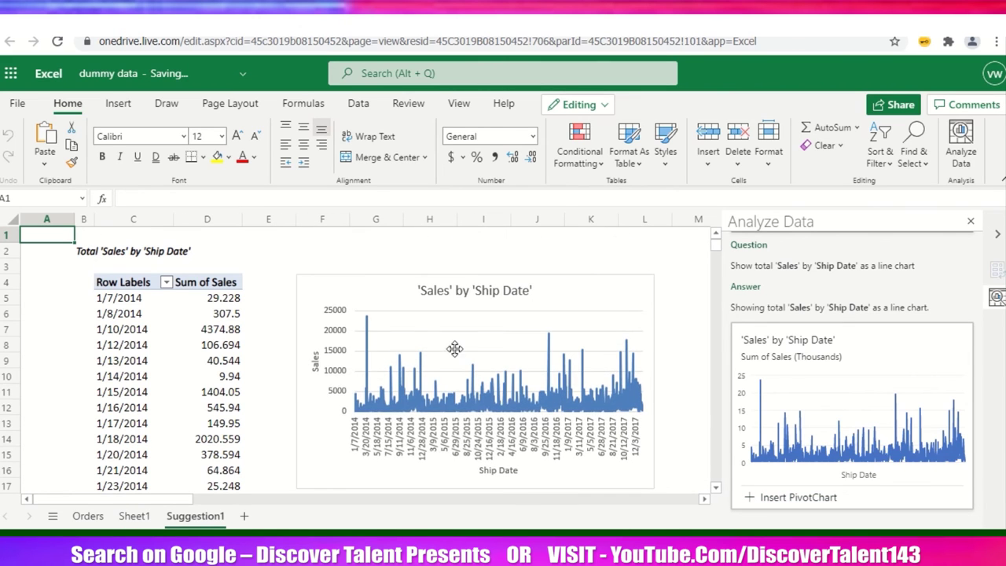
# Enlarge the line chart and show the PivotTable Fields list.
pyautogui.click(469, 292)
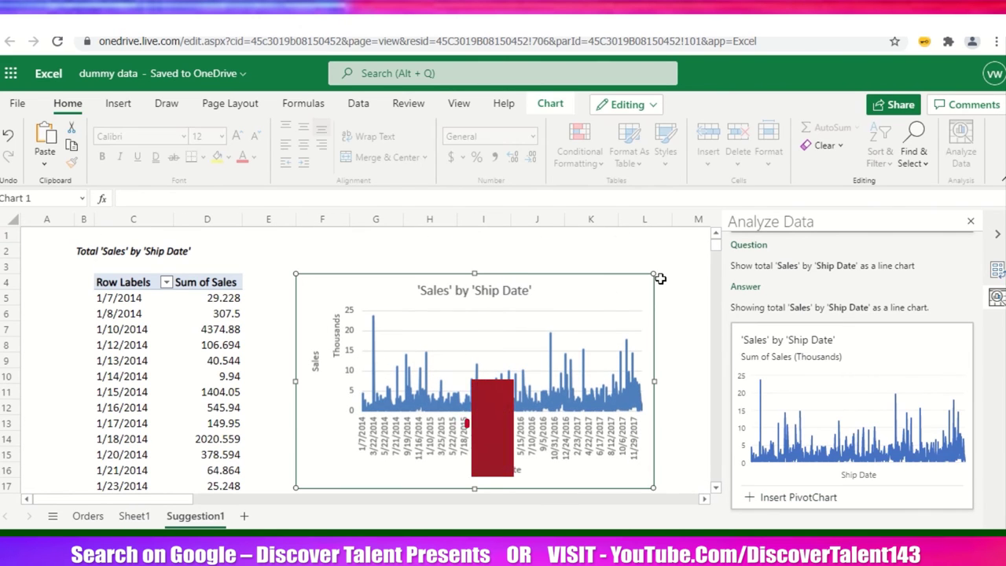
pyautogui.moveTo(657, 270); pyautogui.dragTo(691, 254)
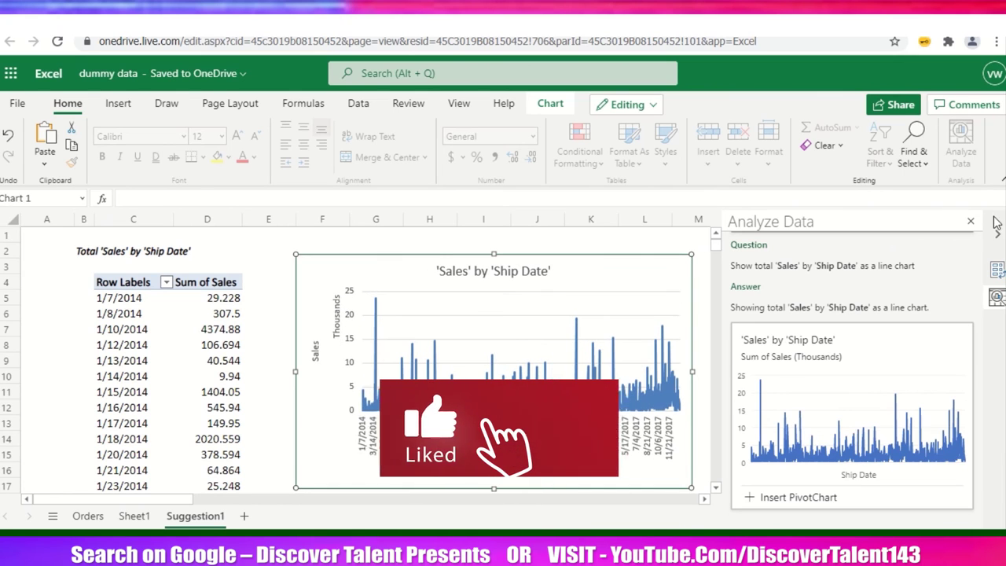
pyautogui.click(211, 301)
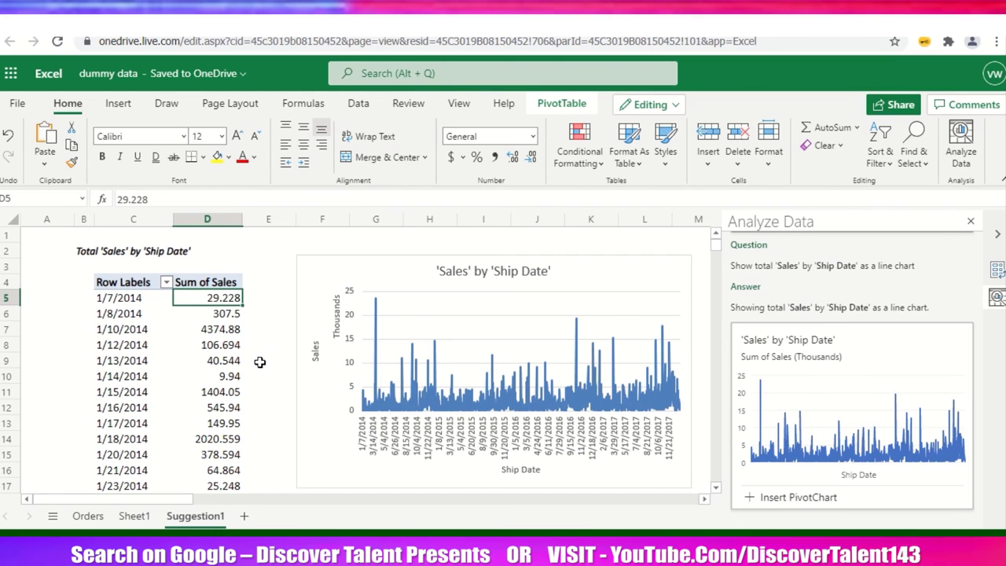
pyautogui.scroll(-3, 259, 368)
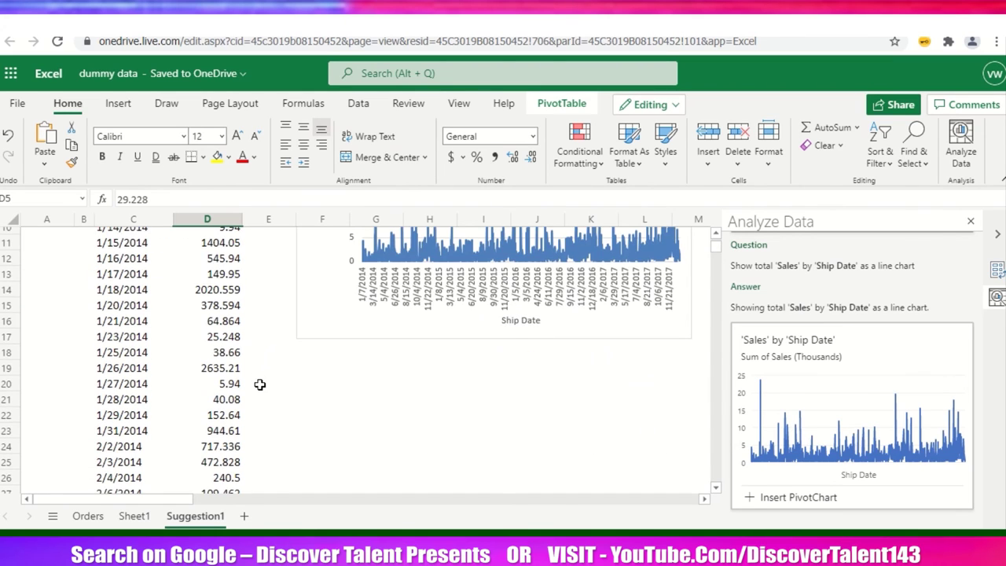
pyautogui.scroll(3, 259, 377)
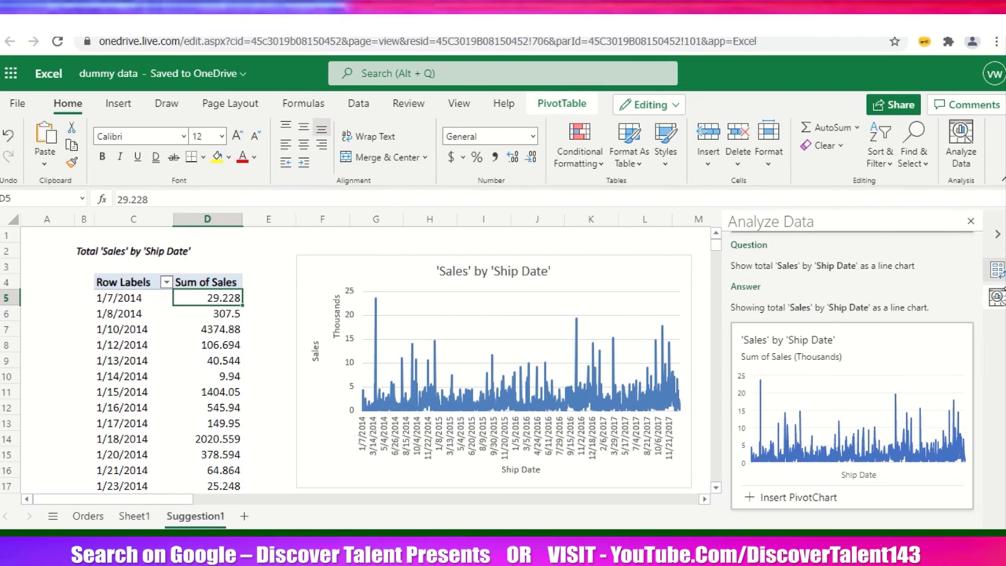
pyautogui.click(997, 271)
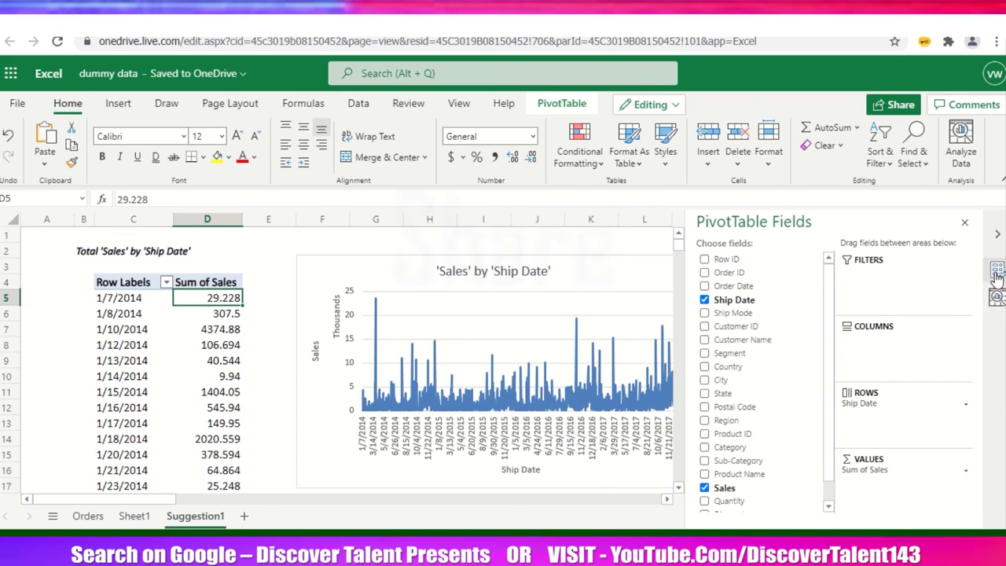
pyautogui.click(996, 297)
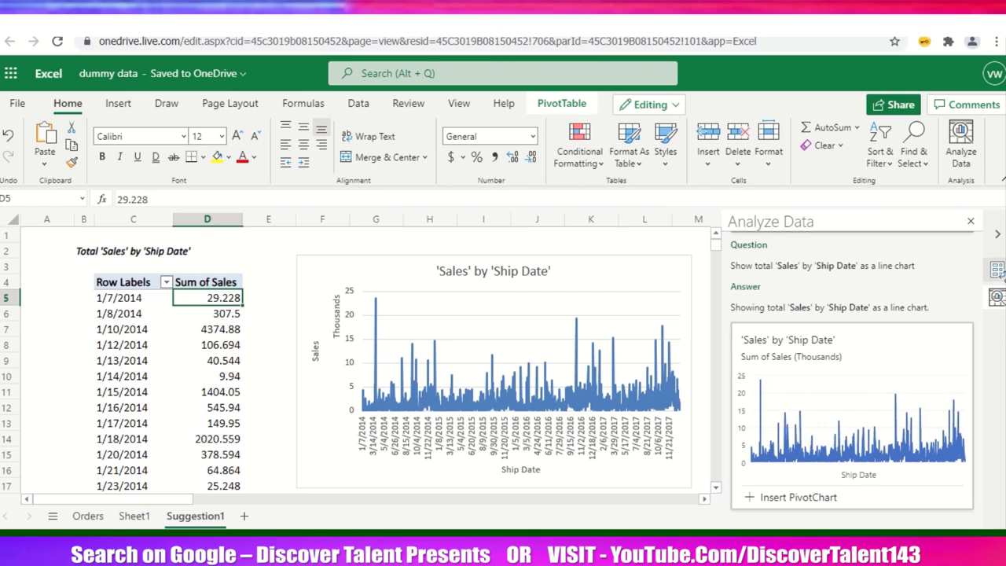
pyautogui.click(997, 269)
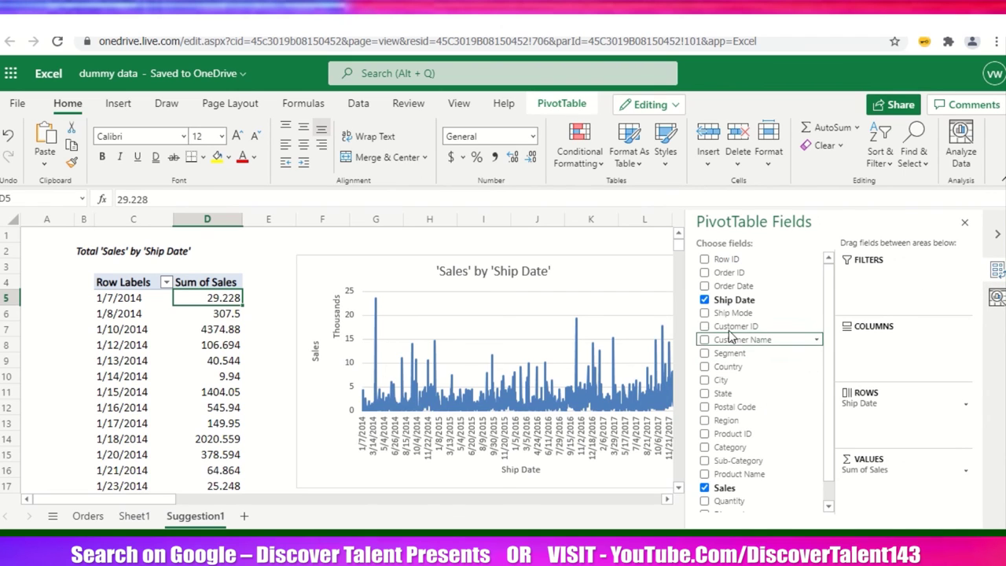